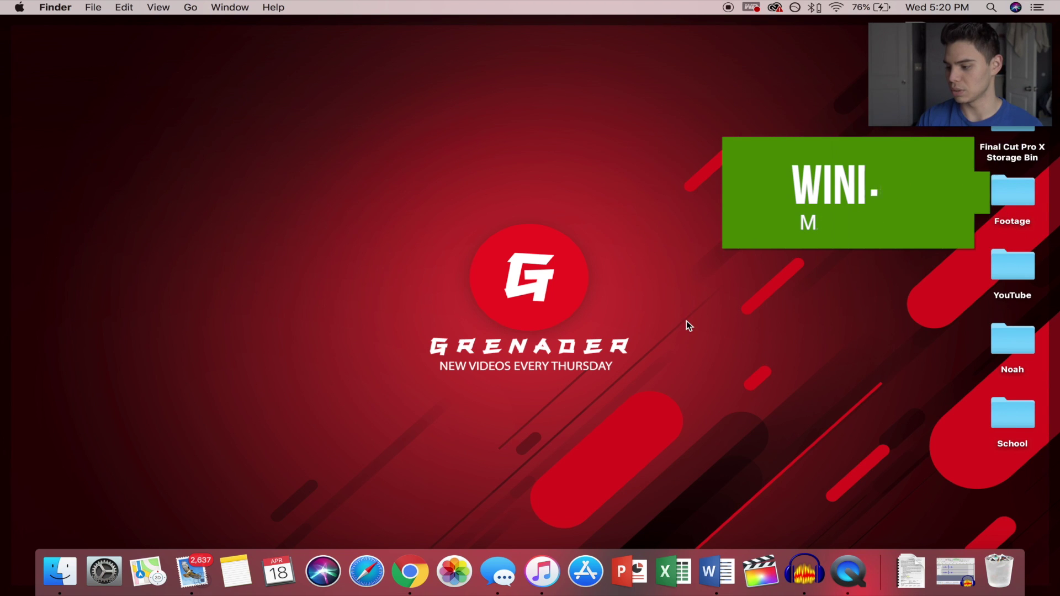
# Open Launchpad with F4 to show the grid of installed apps
pyautogui.press('F4')
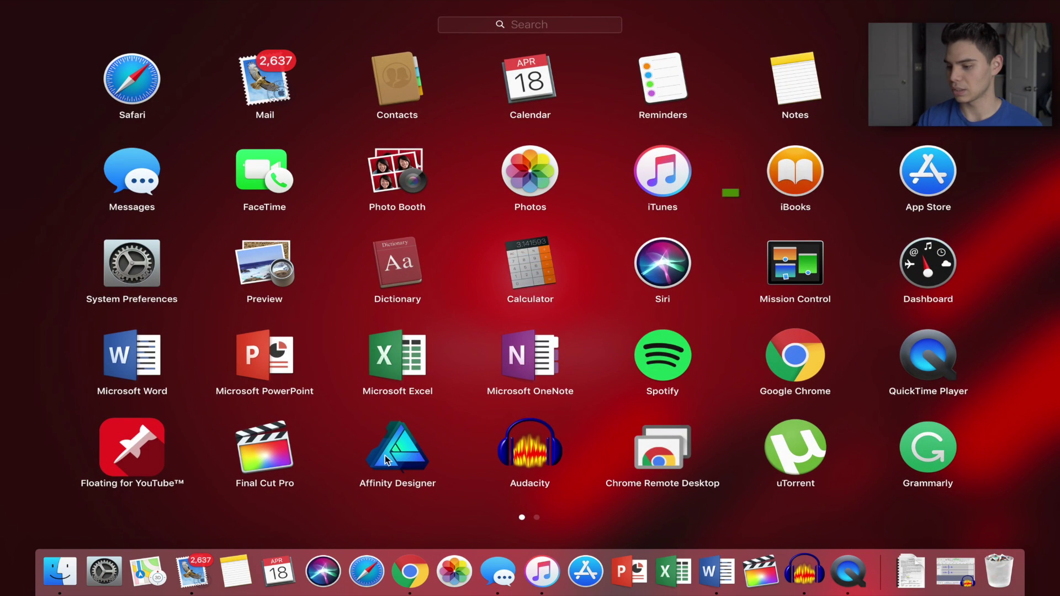
# Launch Affinity Designer from Launchpad and make its window full screen
pyautogui.click(379, 463)
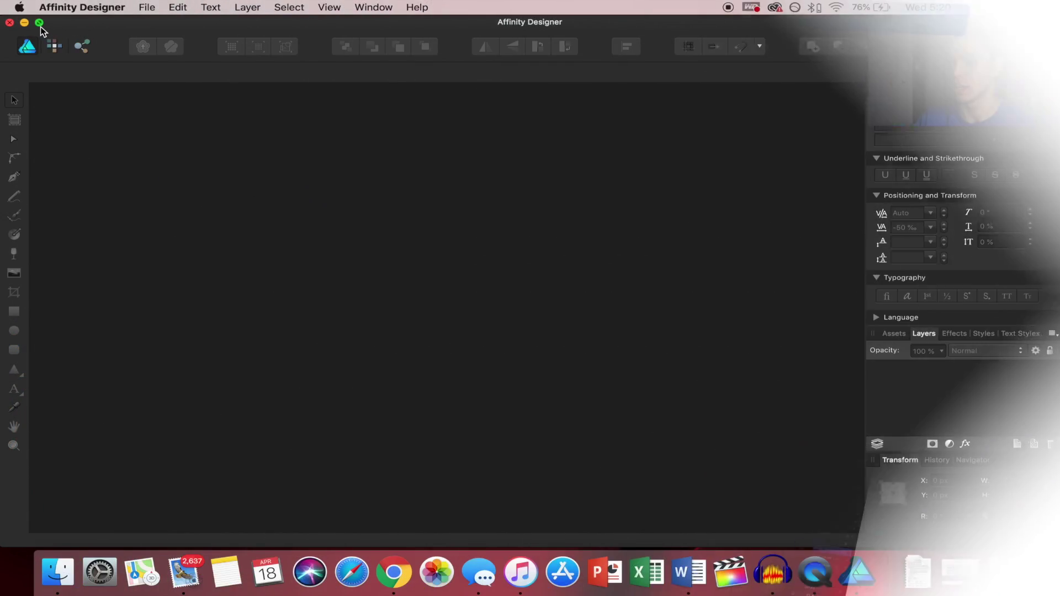
pyautogui.click(39, 23)
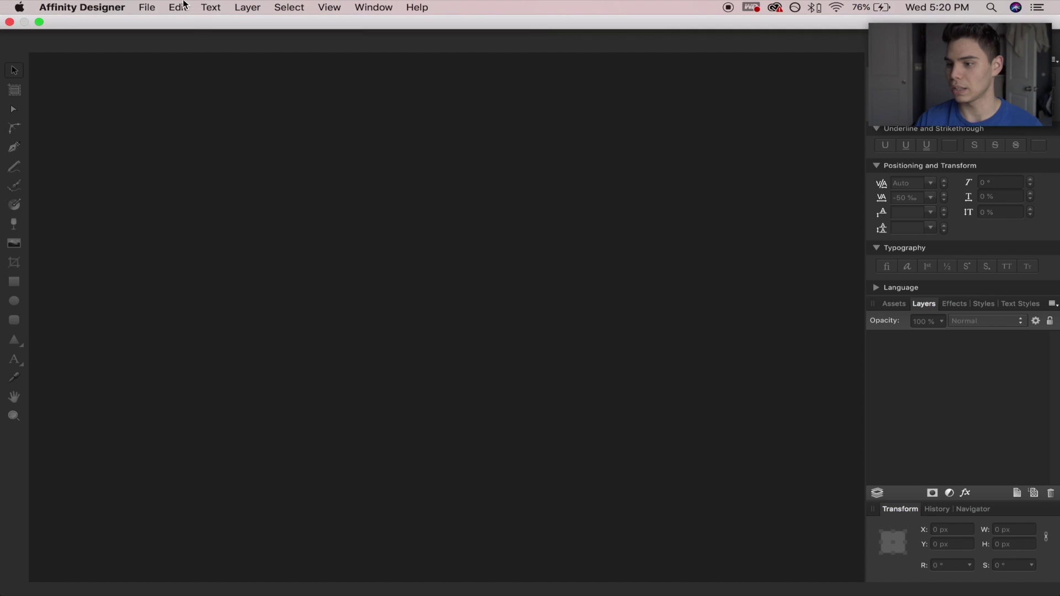
# Create a new 1920 × 1080 px document, keeping the transparent background setting
pyautogui.click(153, 7)
pyautogui.click(159, 22)
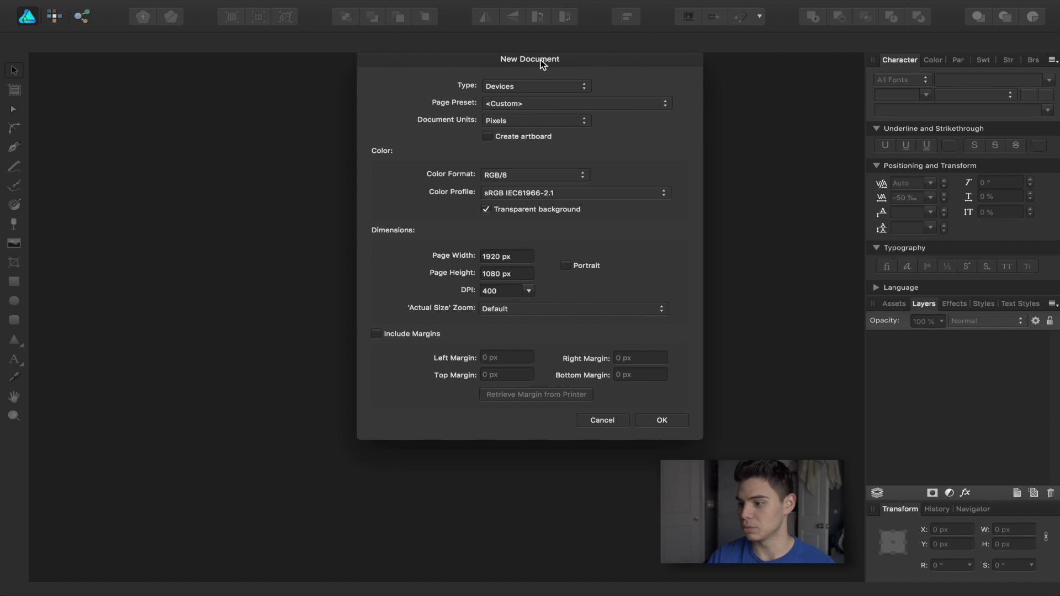
pyautogui.moveTo(540, 61); pyautogui.dragTo(539, 83)
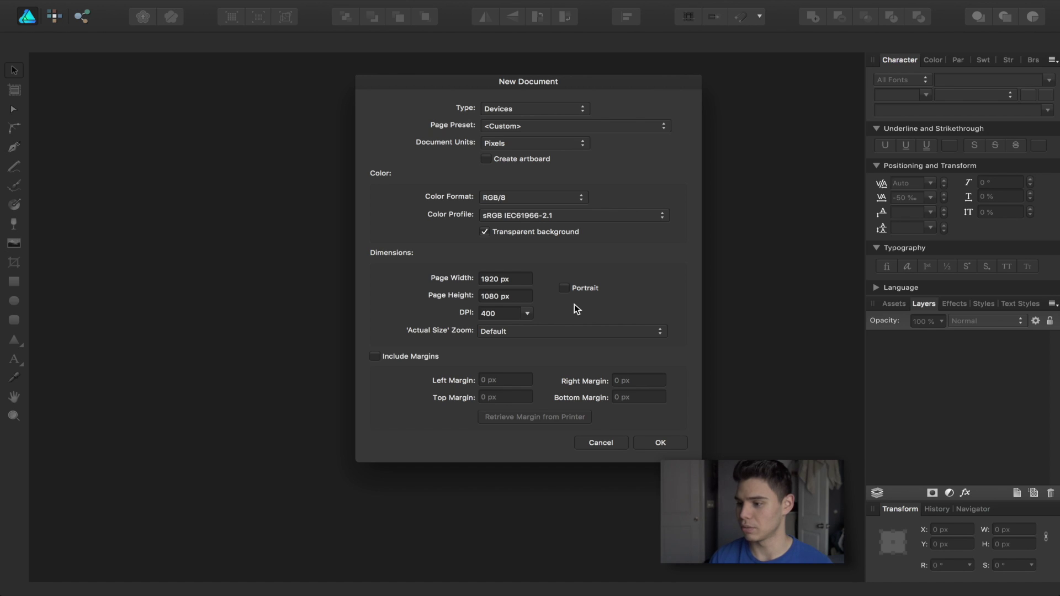
pyautogui.click(658, 443)
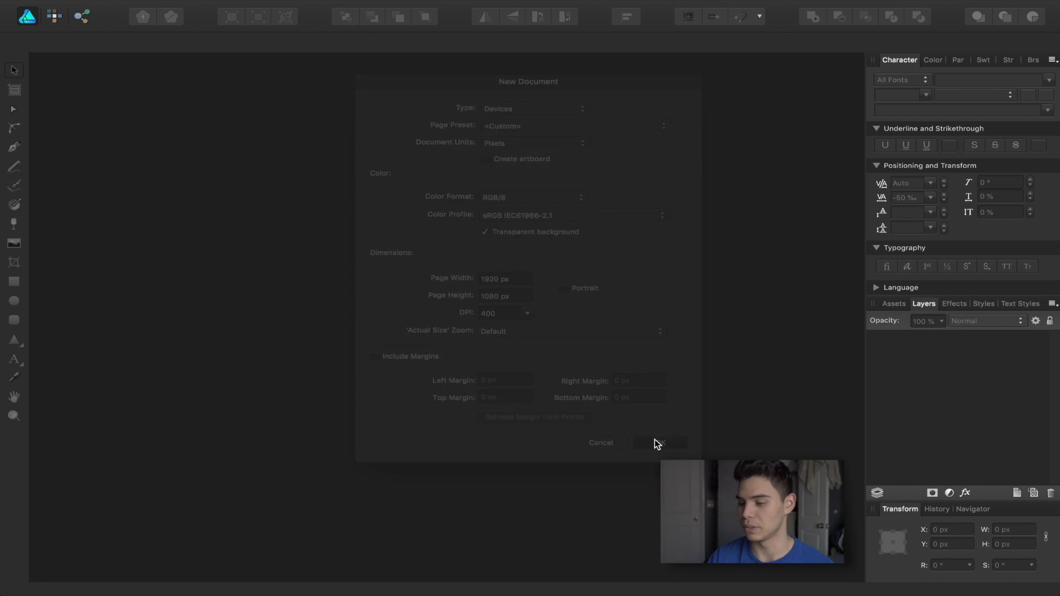
# Place a large art text 'G' near the canvas centre and select it
pyautogui.scroll(2, 390, 246)
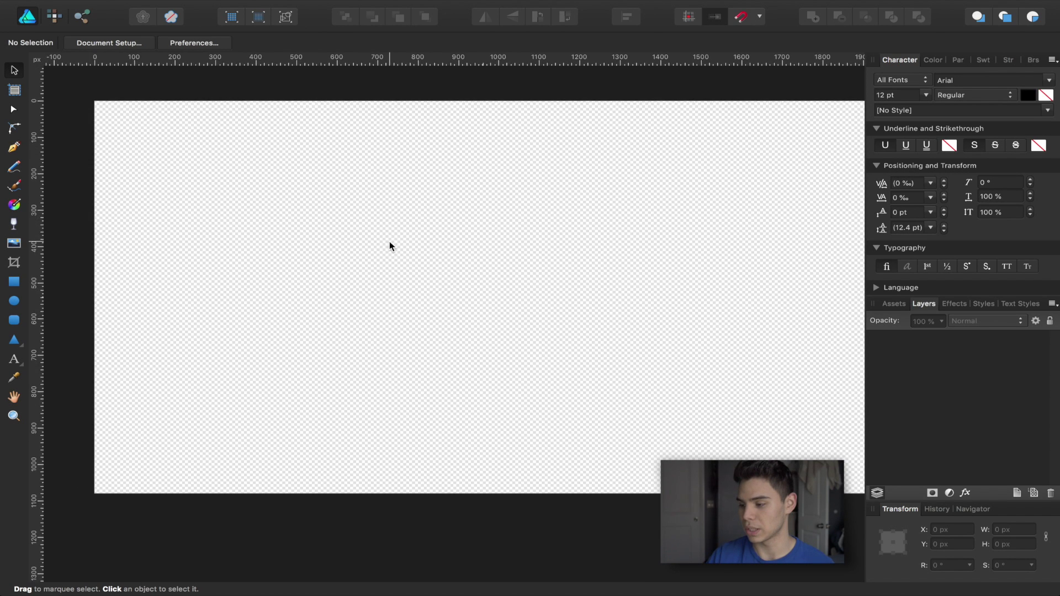
pyautogui.scroll(-4, 389, 247)
pyautogui.scroll(2, 389, 246)
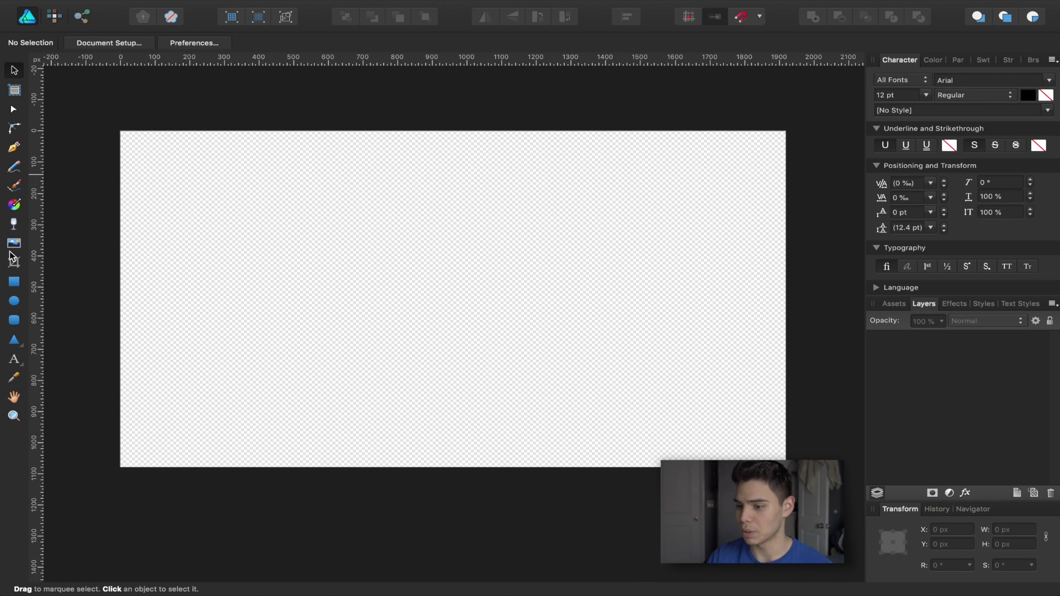
pyautogui.click(15, 360)
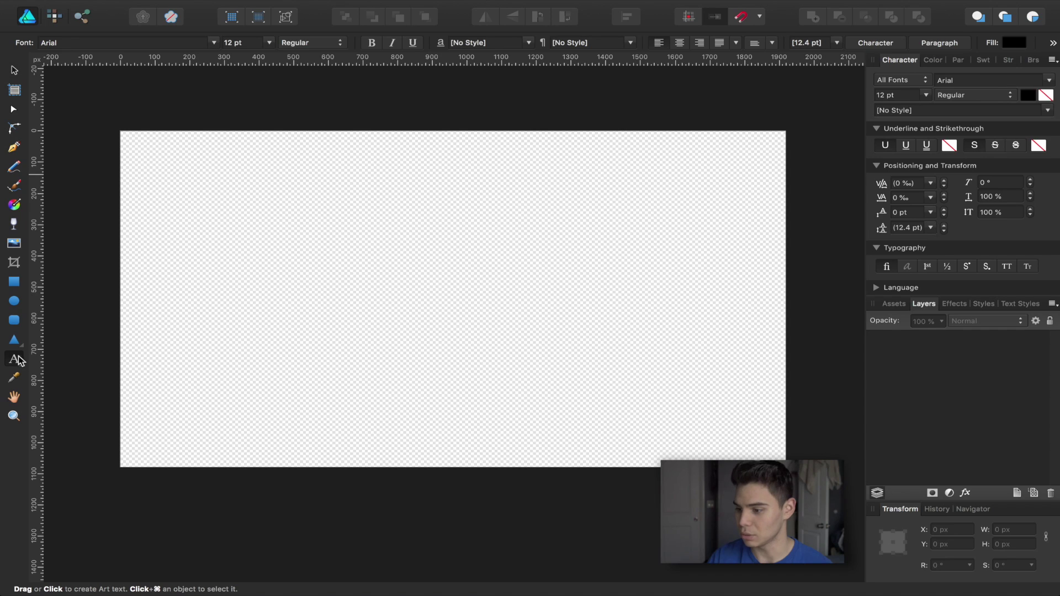
pyautogui.moveTo(375, 203); pyautogui.dragTo(507, 355)
pyautogui.write('G')
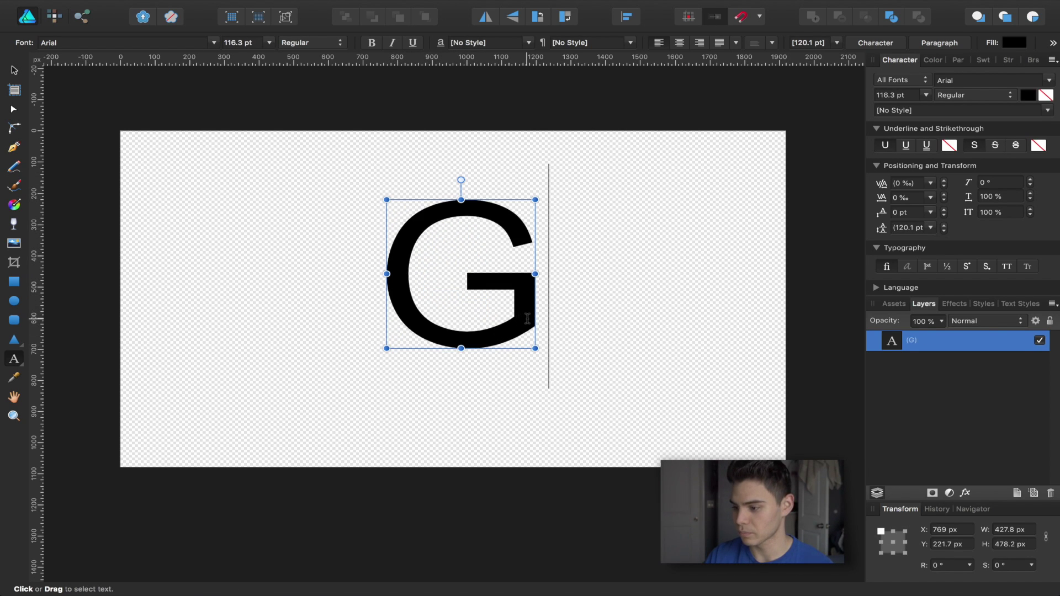
pyautogui.moveTo(527, 319); pyautogui.dragTo(378, 310)
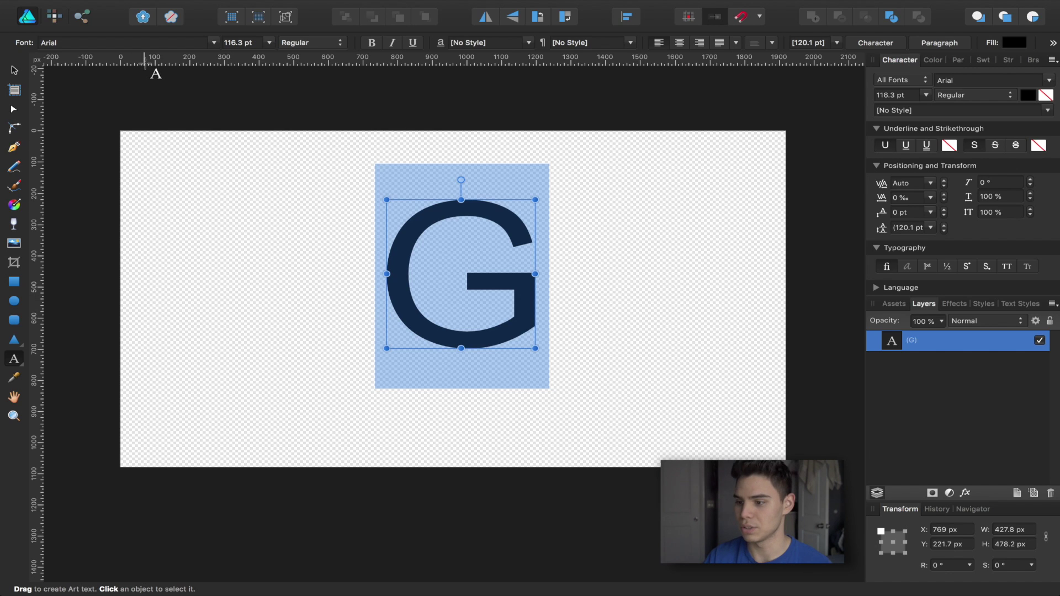
# Pick Supercarver from the font list for the selected G
pyautogui.click(214, 43)
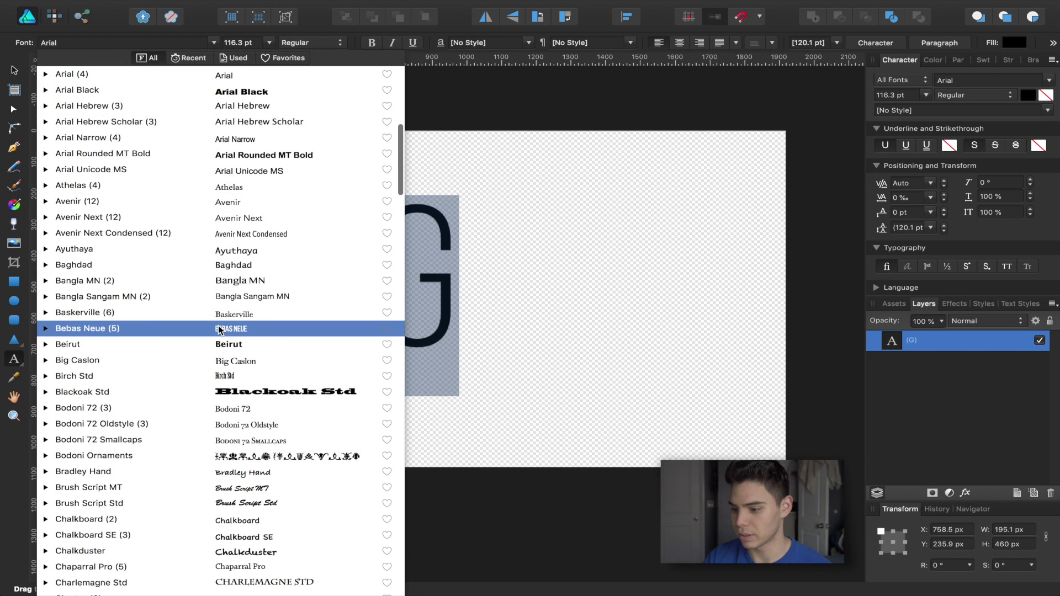
pyautogui.scroll(-5, 232, 330)
pyautogui.scroll(-15, 219, 330)
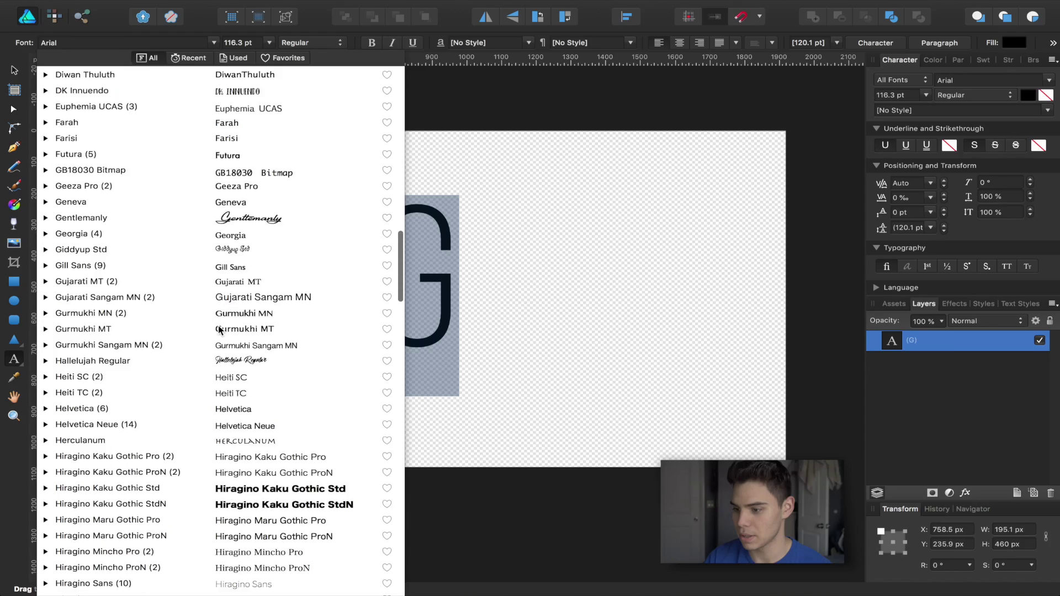
pyautogui.scroll(-15, 219, 330)
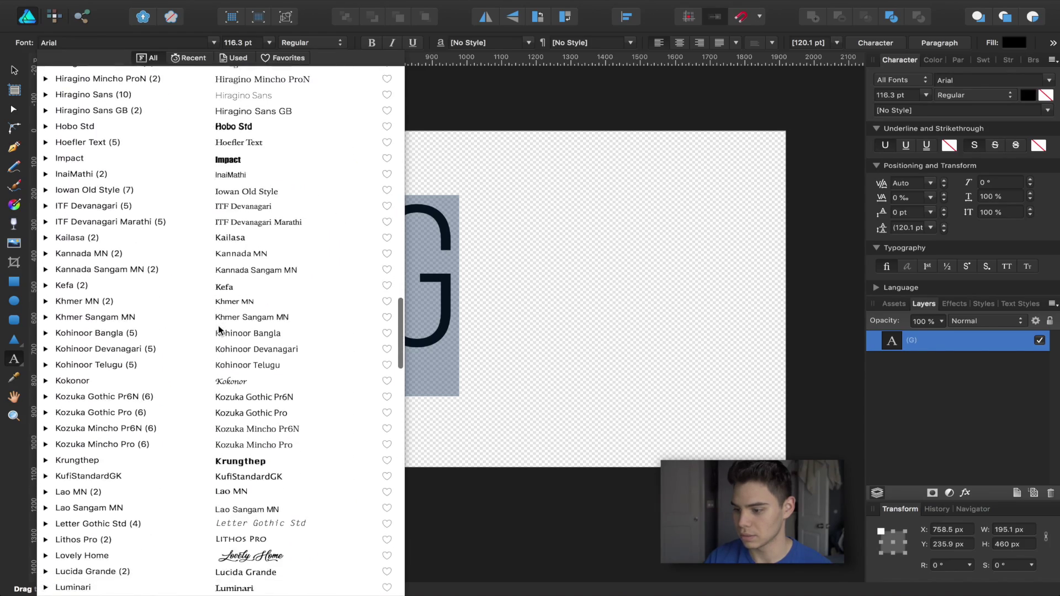
pyautogui.scroll(-15, 219, 330)
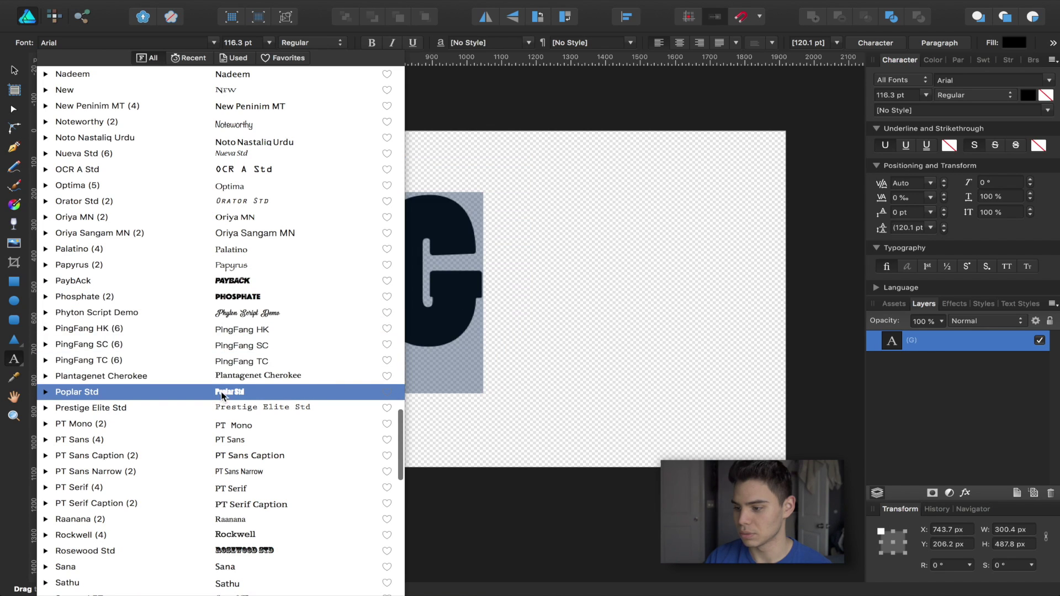
pyautogui.scroll(-8, 224, 393)
pyautogui.scroll(-10, 221, 331)
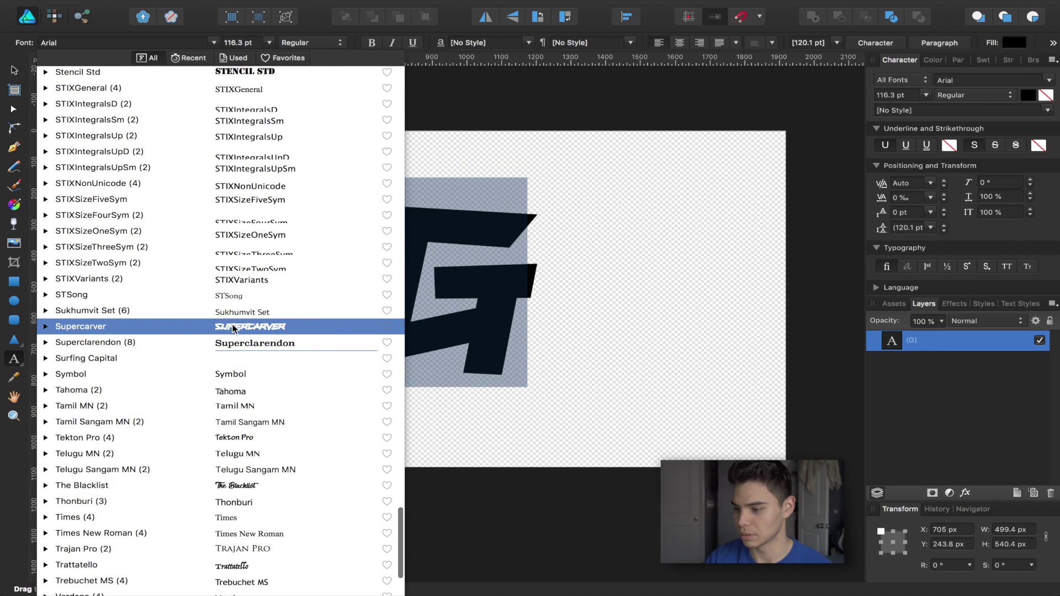
pyautogui.click(233, 327)
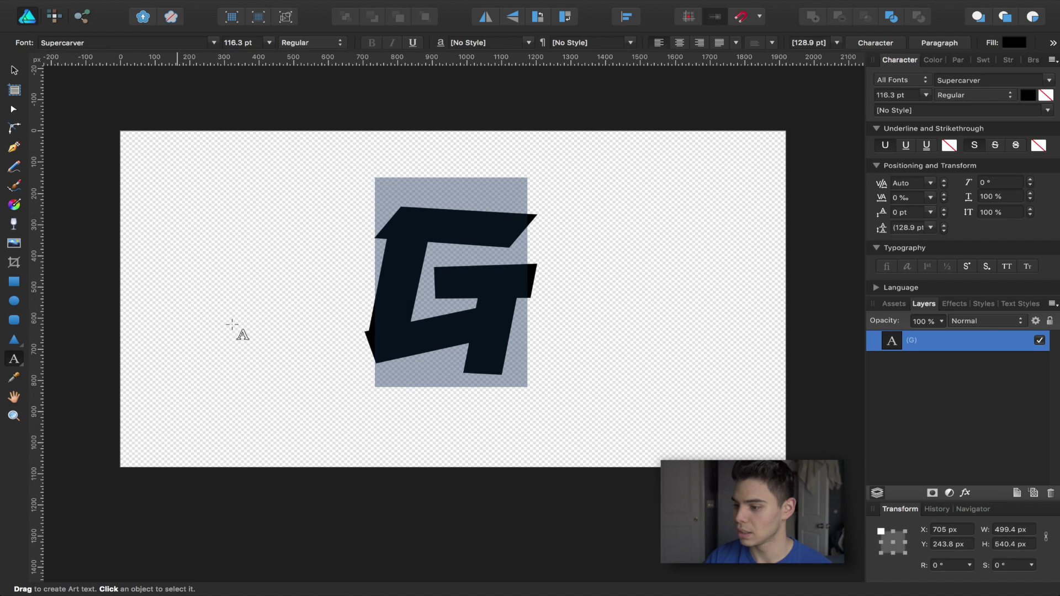
# With the Move tool, resize the G from its corner and nudge it down-left
pyautogui.click(15, 72)
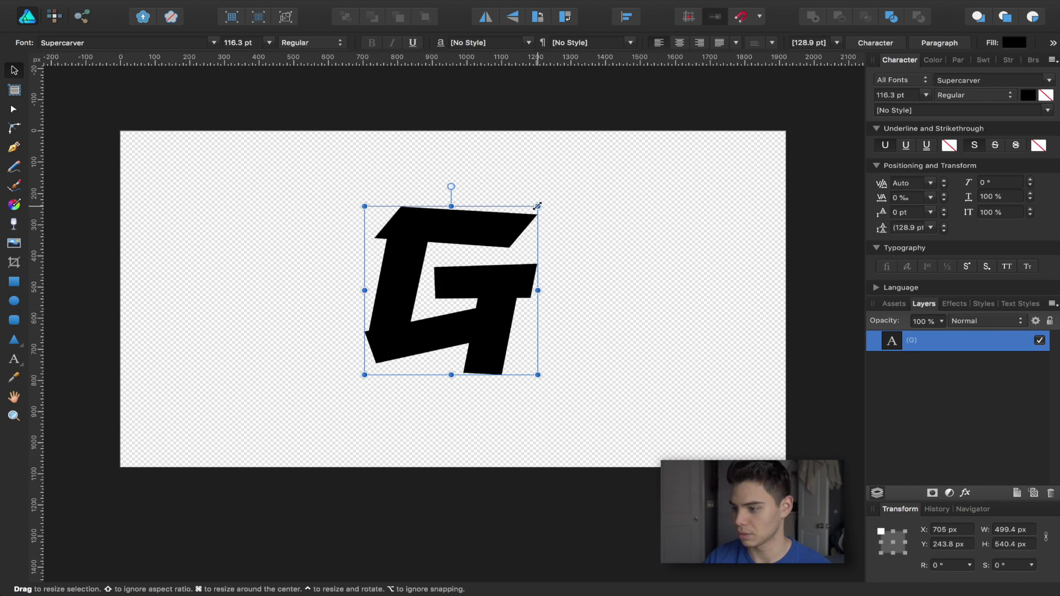
pyautogui.moveTo(538, 206); pyautogui.dragTo(599, 133)
pyautogui.moveTo(496, 243); pyautogui.dragTo(466, 267)
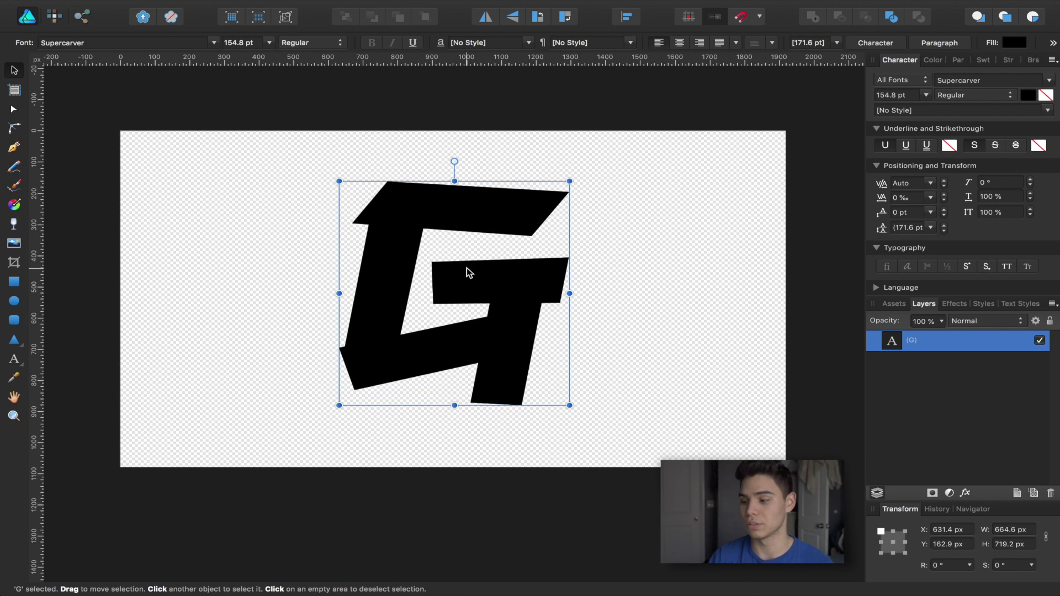
pyautogui.moveTo(560, 190)
pyautogui.mouseDown()
pyautogui.moveTo(496, 252)
pyautogui.moveTo(607, 177)
pyautogui.moveTo(635, 135)
pyautogui.moveTo(564, 187)
pyautogui.mouseUp()
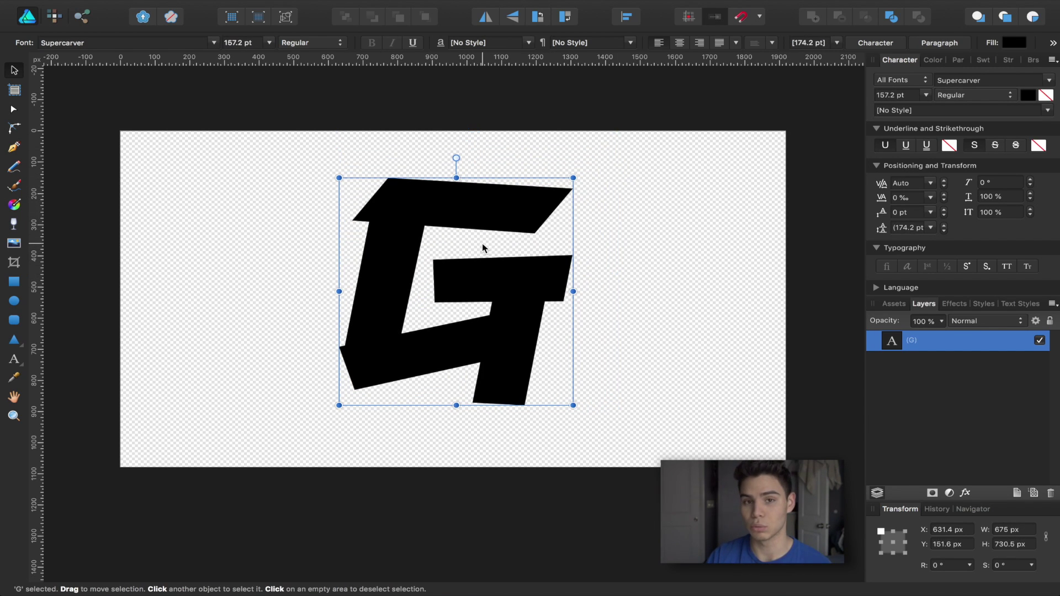
pyautogui.moveTo(475, 258); pyautogui.dragTo(468, 268)
pyautogui.click(688, 291)
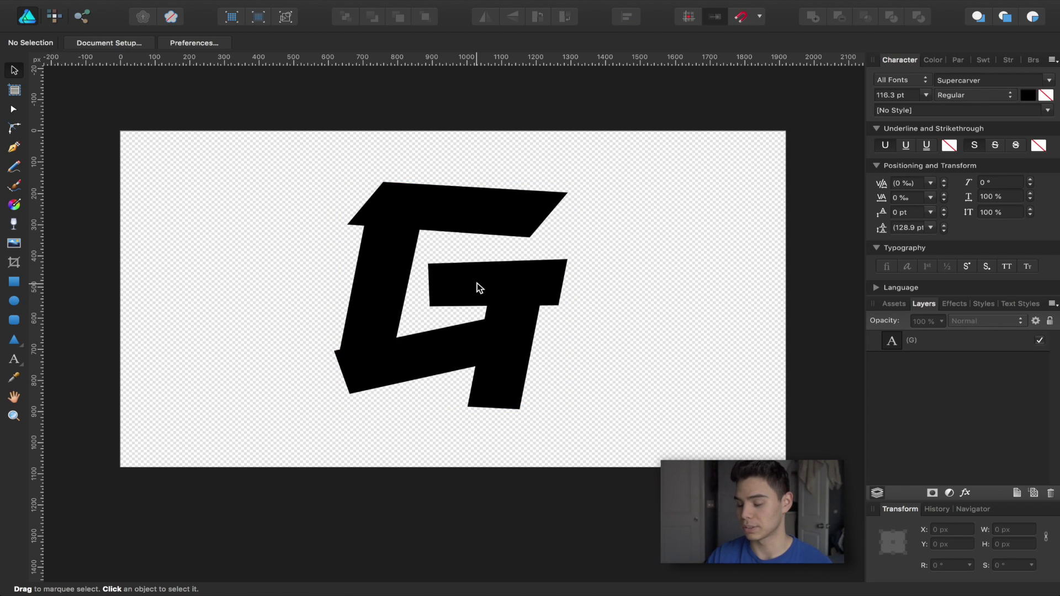
# Resize the G to about 460 × 497 px and move it up-right toward the centre
pyautogui.click(501, 266)
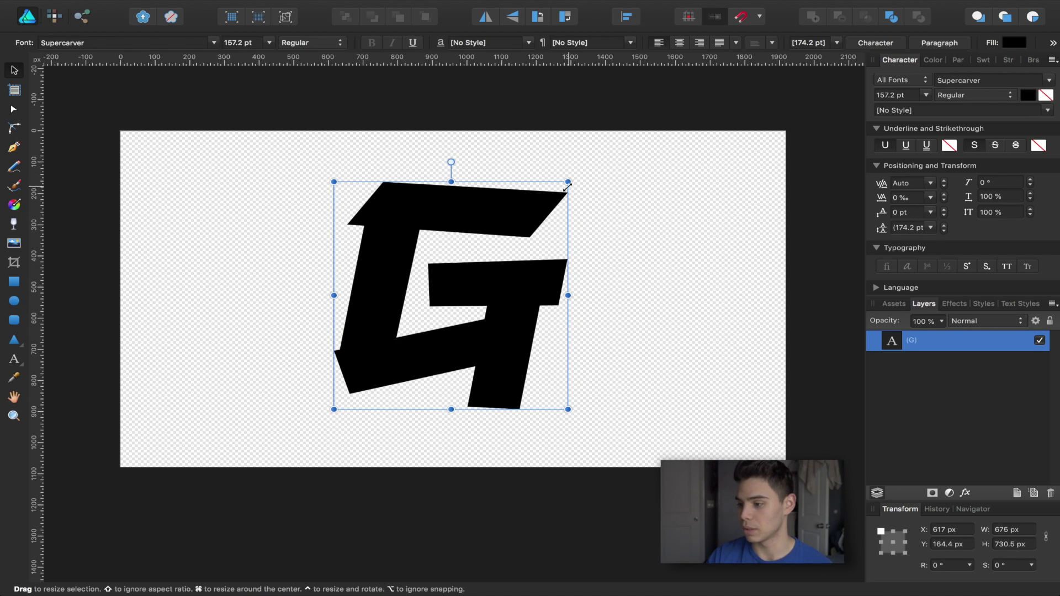
pyautogui.moveTo(567, 186); pyautogui.dragTo(596, 141)
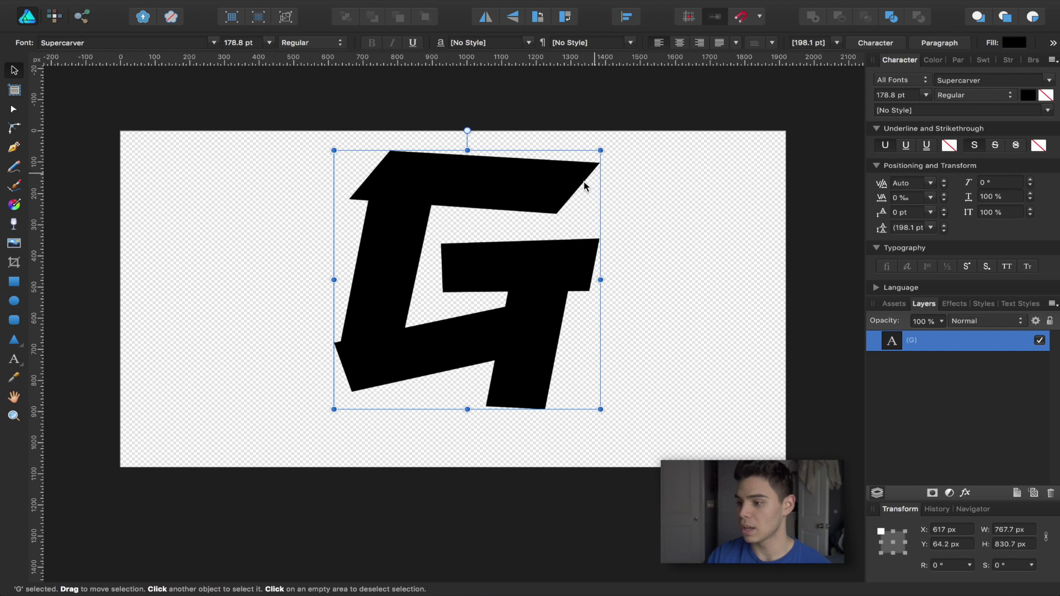
pyautogui.moveTo(500, 247); pyautogui.dragTo(482, 244)
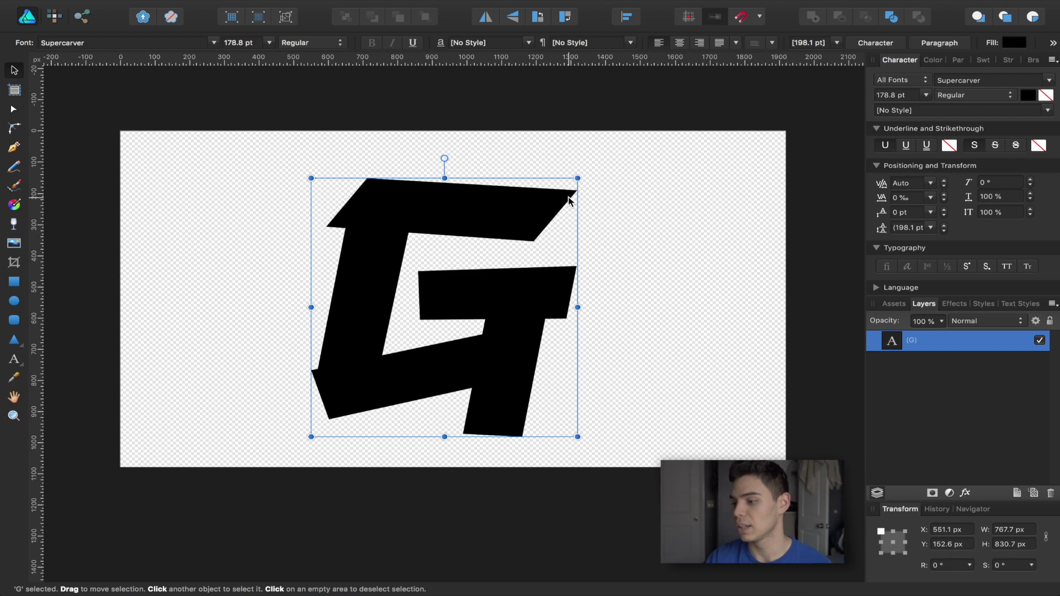
pyautogui.moveTo(579, 181); pyautogui.dragTo(470, 280)
pyautogui.click(539, 214)
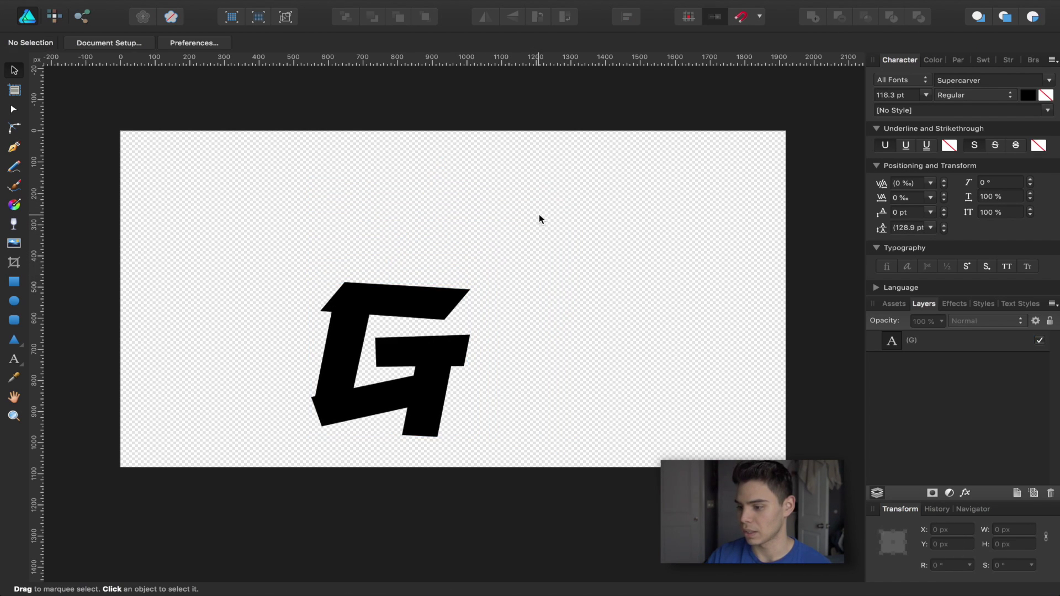
pyautogui.moveTo(394, 343); pyautogui.dragTo(489, 275)
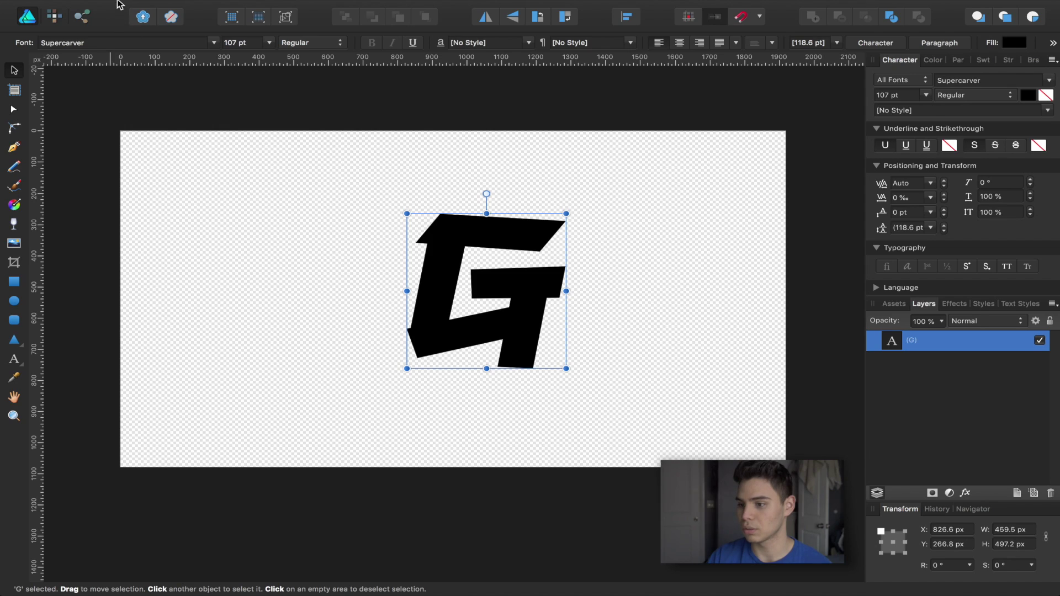
# Open the recent Grenader Thumbnail design
pyautogui.click(130, 9)
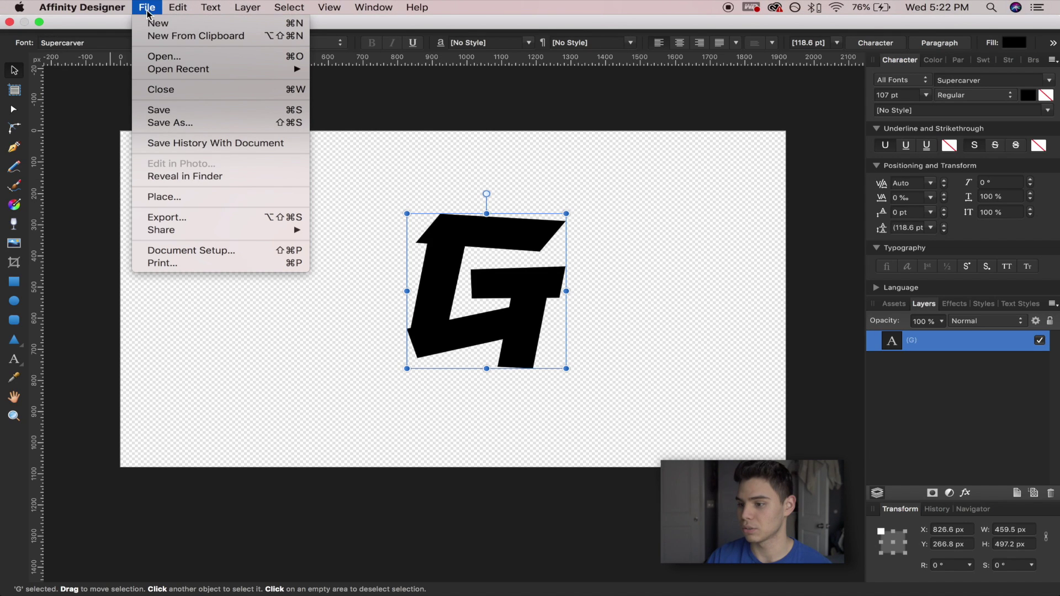
pyautogui.moveTo(187, 68)
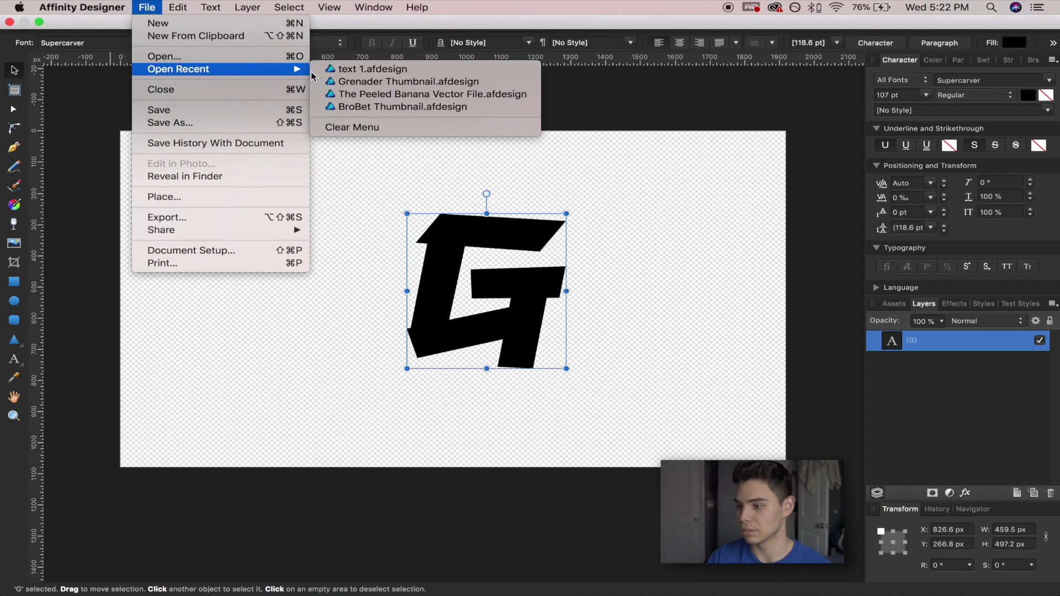
pyautogui.click(483, 127)
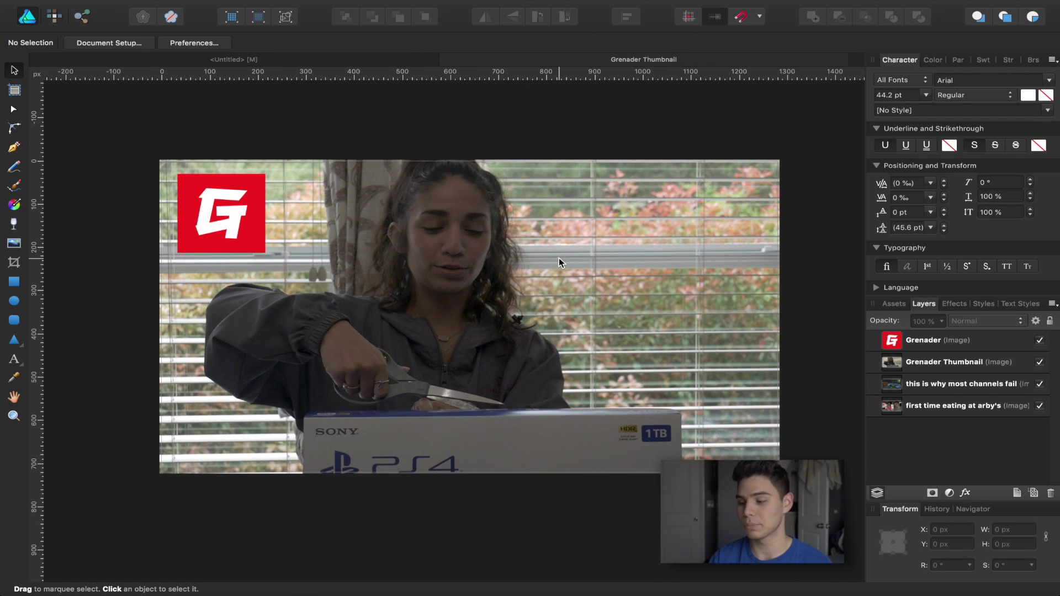
# Inspect the logo and image layers, hiding then reshowing both images, and deselect
pyautogui.click(956, 339)
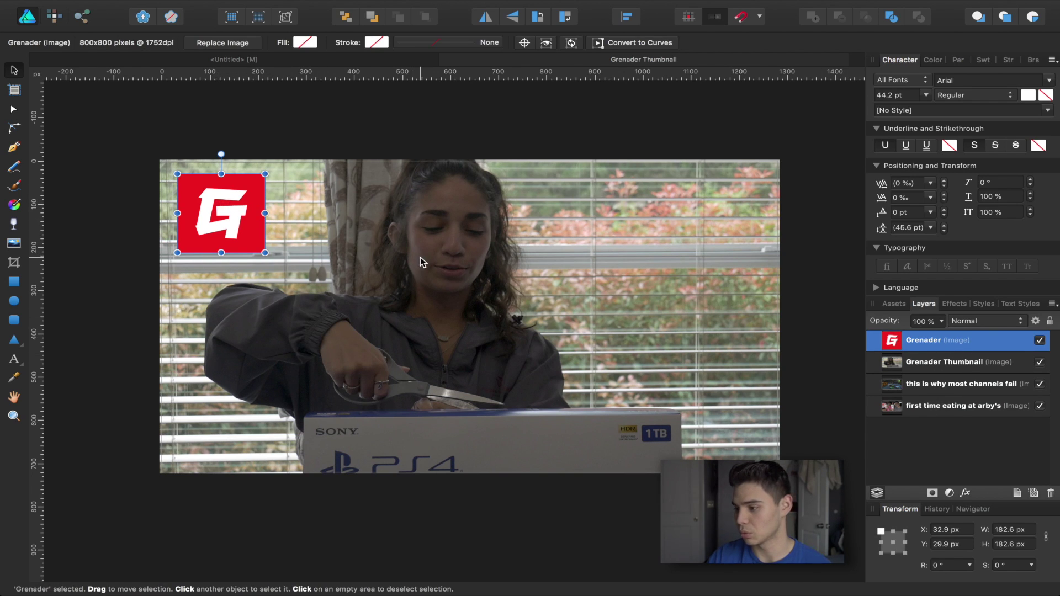
pyautogui.click(969, 363)
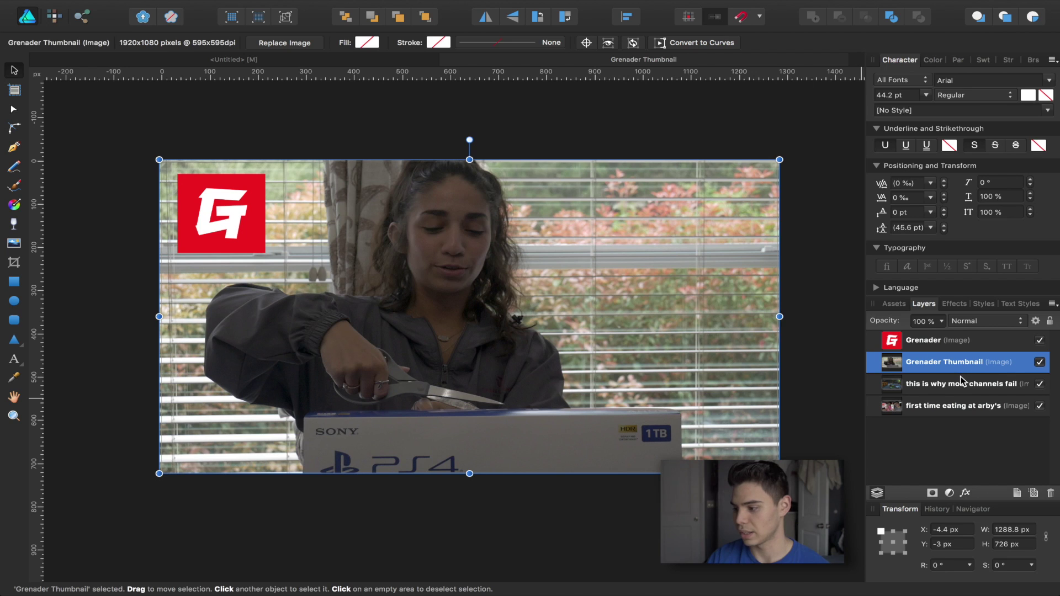
pyautogui.click(960, 381)
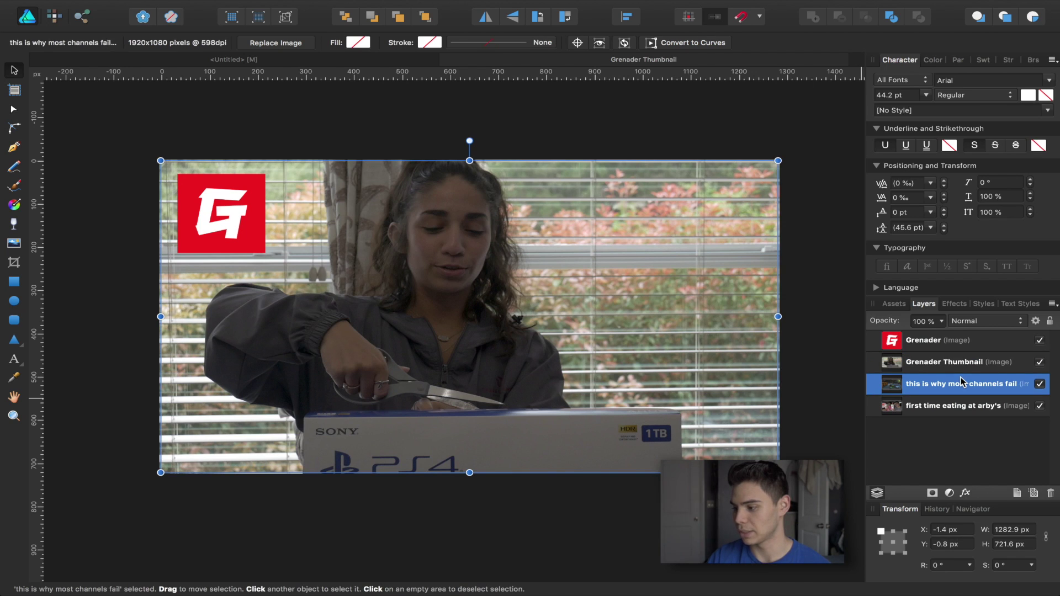
pyautogui.click(1039, 363)
pyautogui.click(1041, 384)
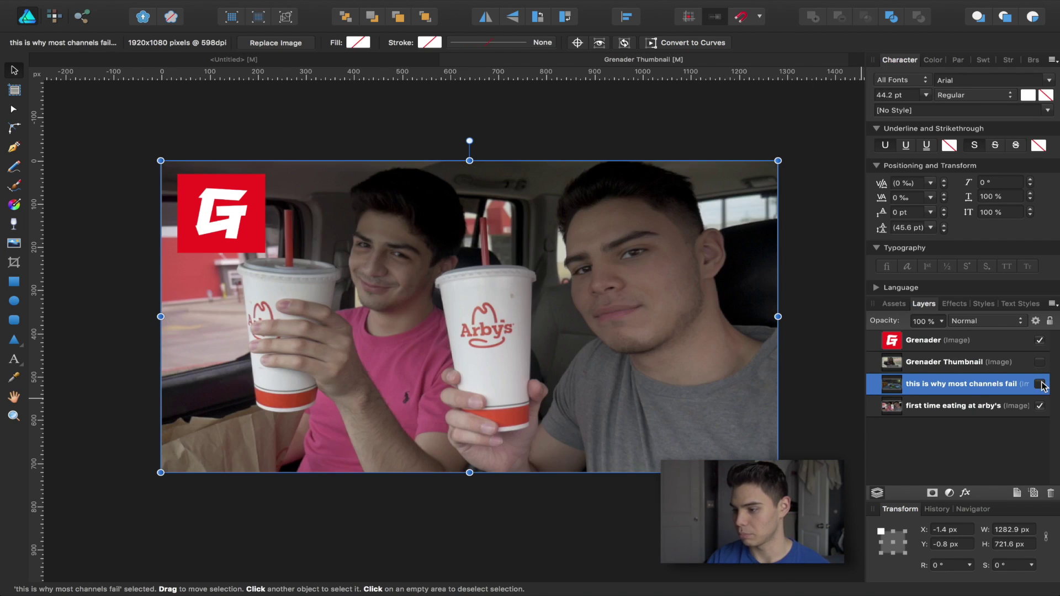
pyautogui.click(1040, 384)
pyautogui.click(1039, 363)
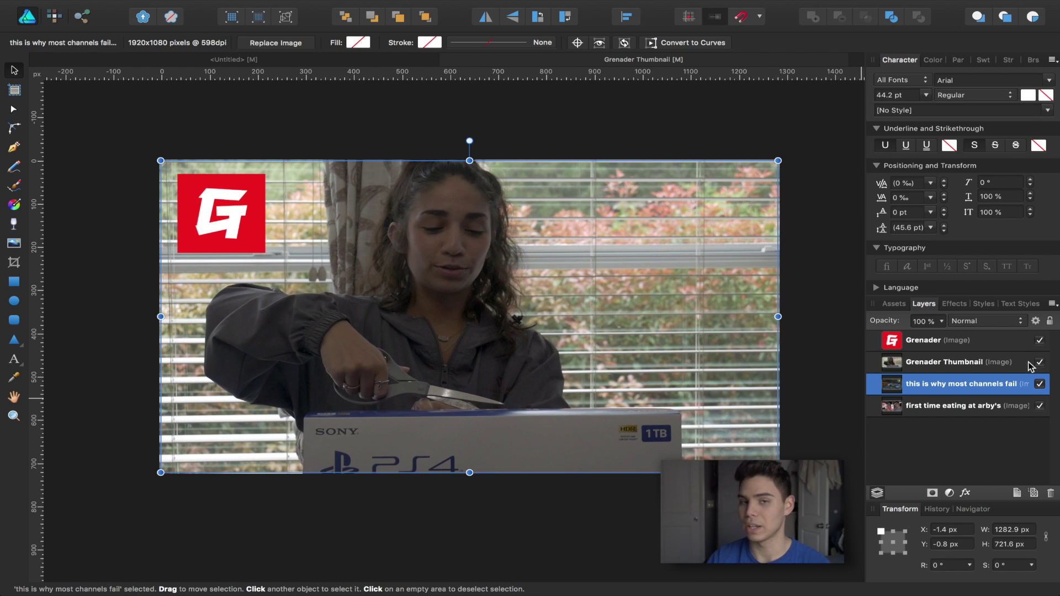
pyautogui.click(1004, 424)
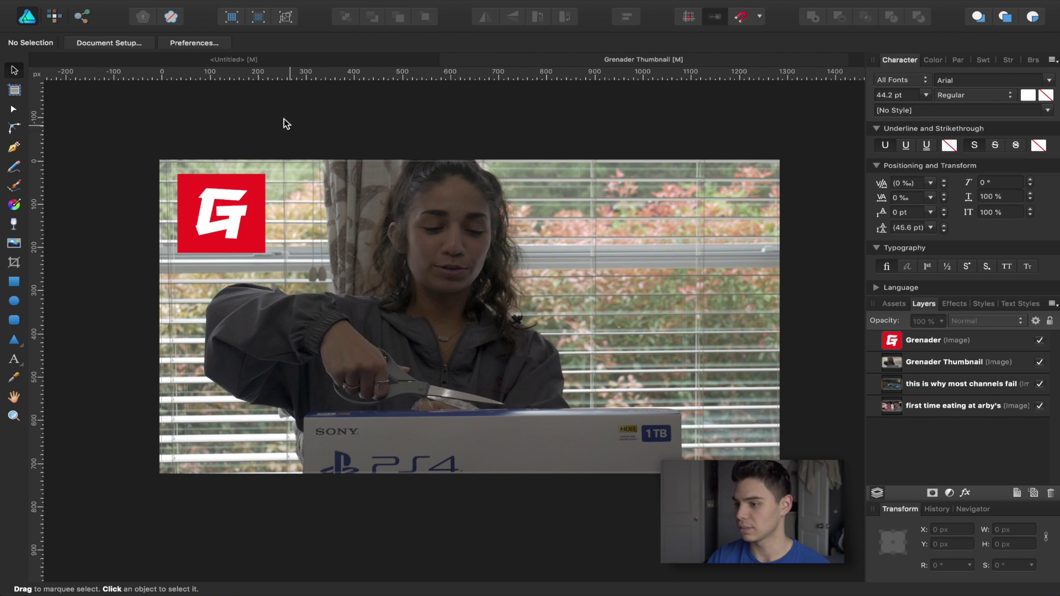
# Back in the Untitled document, nudge the G left and squeeze it narrower
pyautogui.moveTo(268, 61)
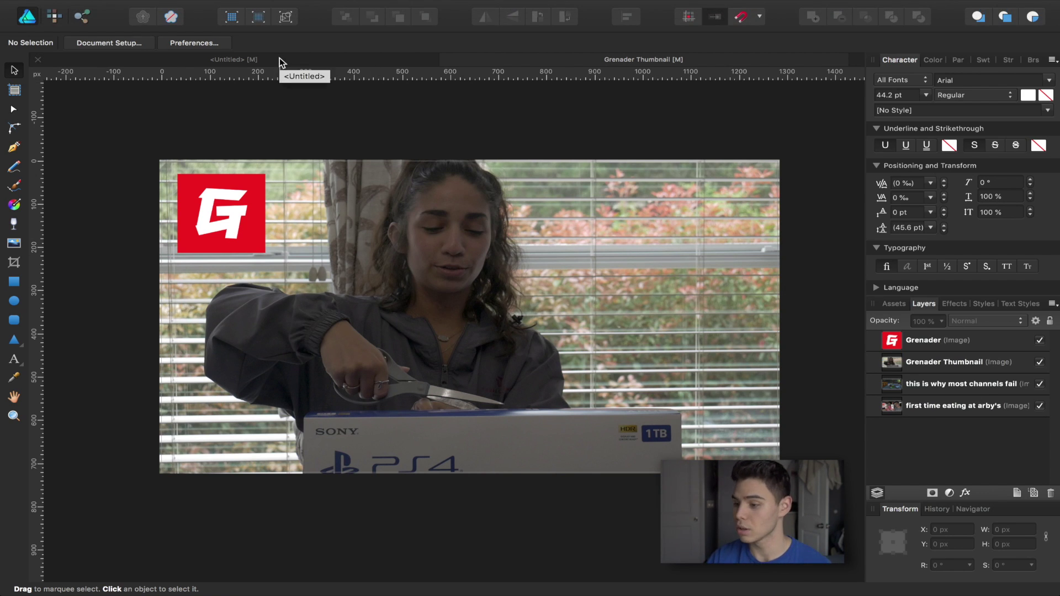
pyautogui.click(279, 58)
pyautogui.moveTo(470, 297); pyautogui.dragTo(429, 301)
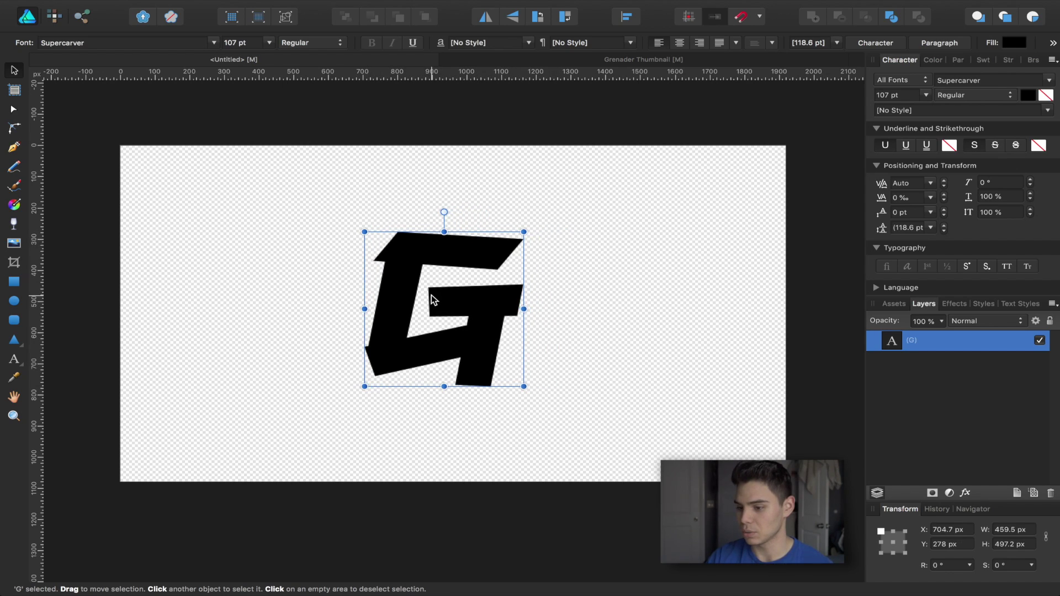
pyautogui.click(235, 238)
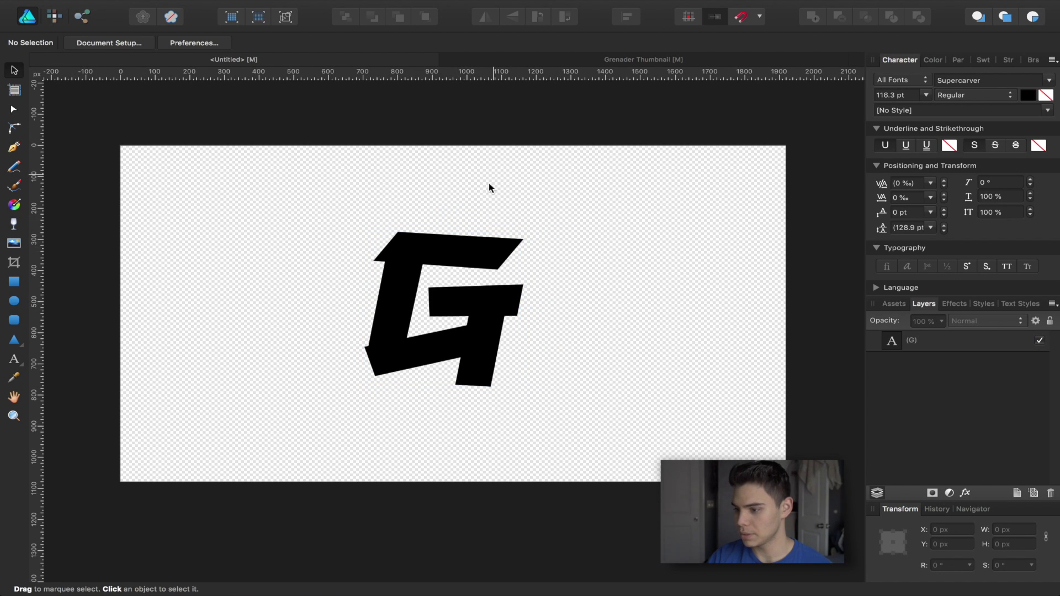
pyautogui.click(450, 254)
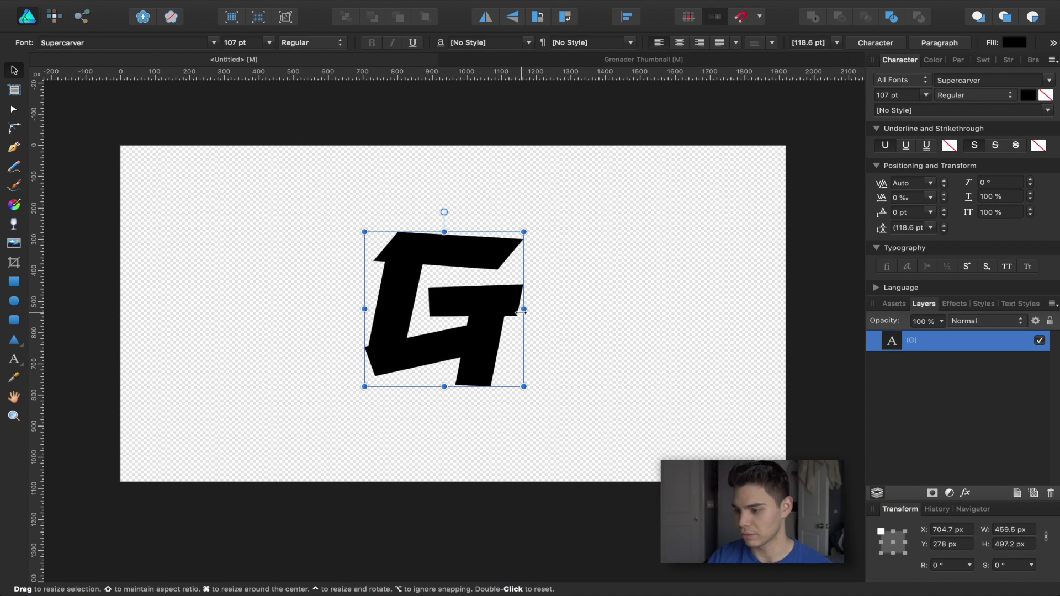
pyautogui.moveTo(524, 308); pyautogui.dragTo(616, 304)
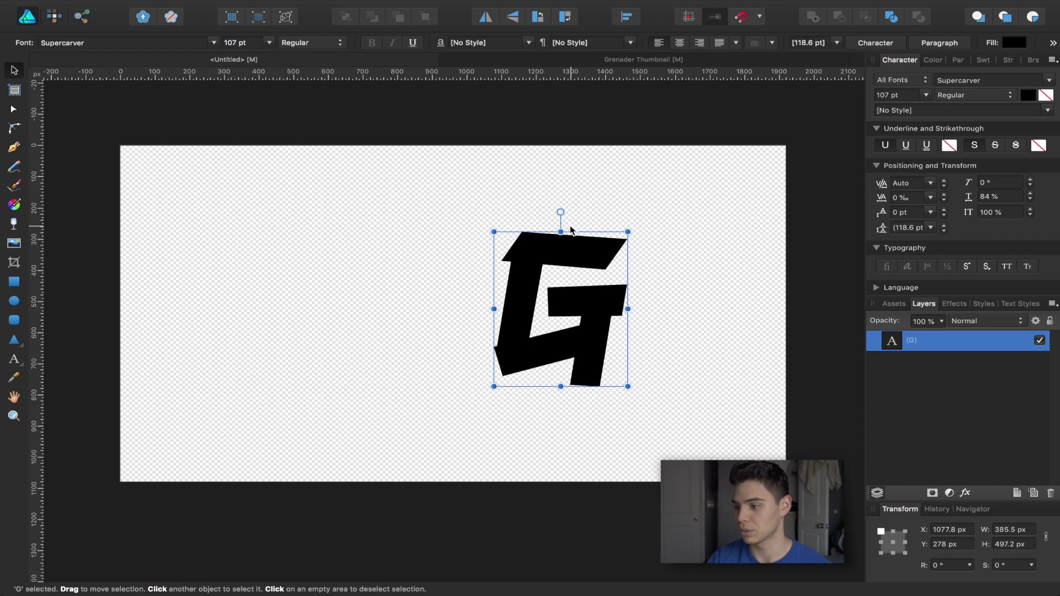
# Rotate the G to -11.5°, enlarge it to 137.5 pt, and move it left
pyautogui.moveTo(560, 212); pyautogui.dragTo(574, 259)
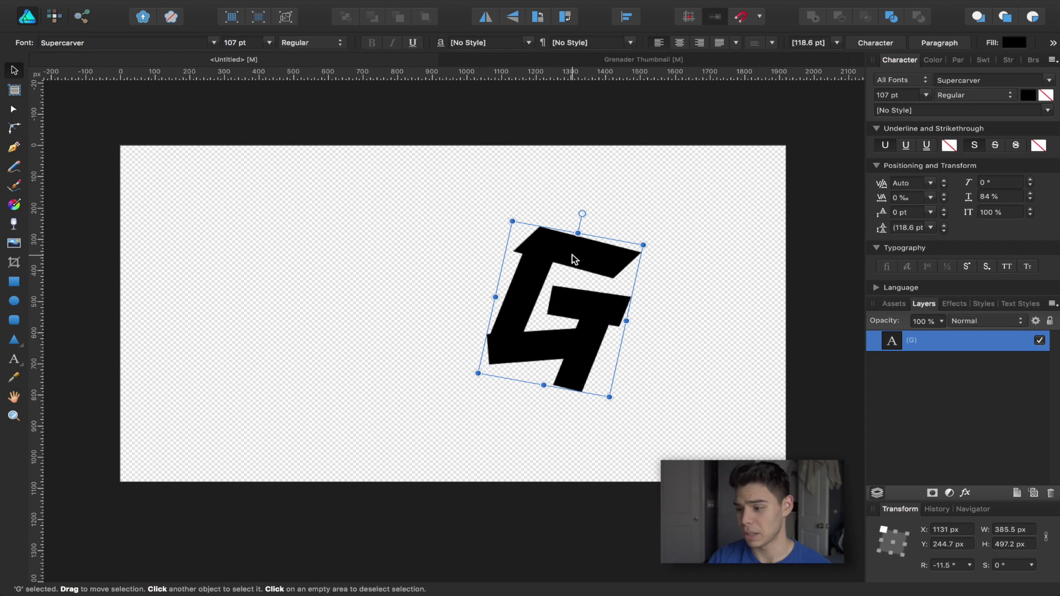
pyautogui.moveTo(633, 309); pyautogui.dragTo(539, 312)
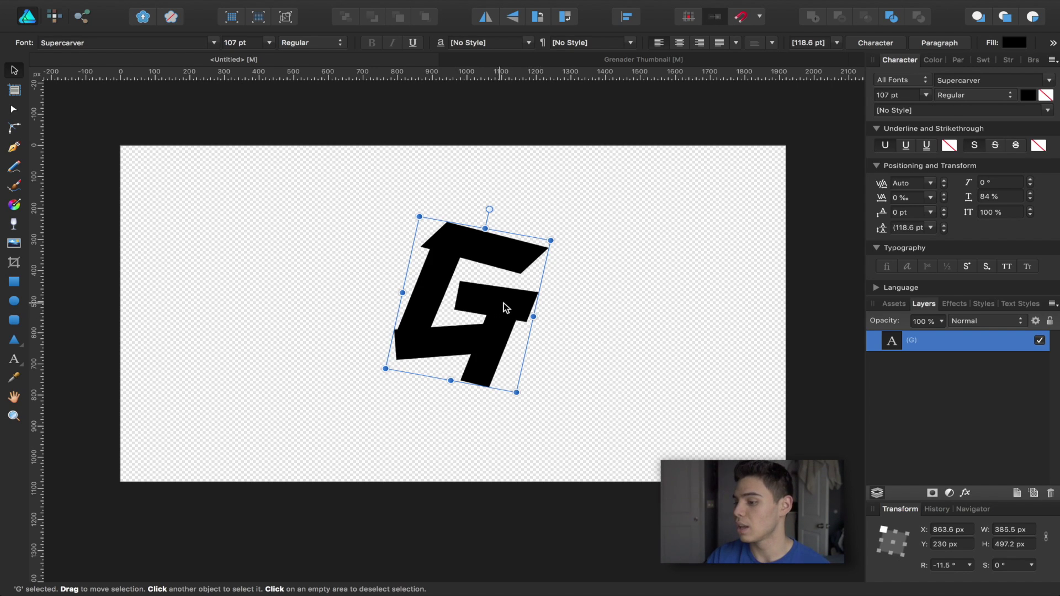
pyautogui.moveTo(536, 307); pyautogui.dragTo(465, 309)
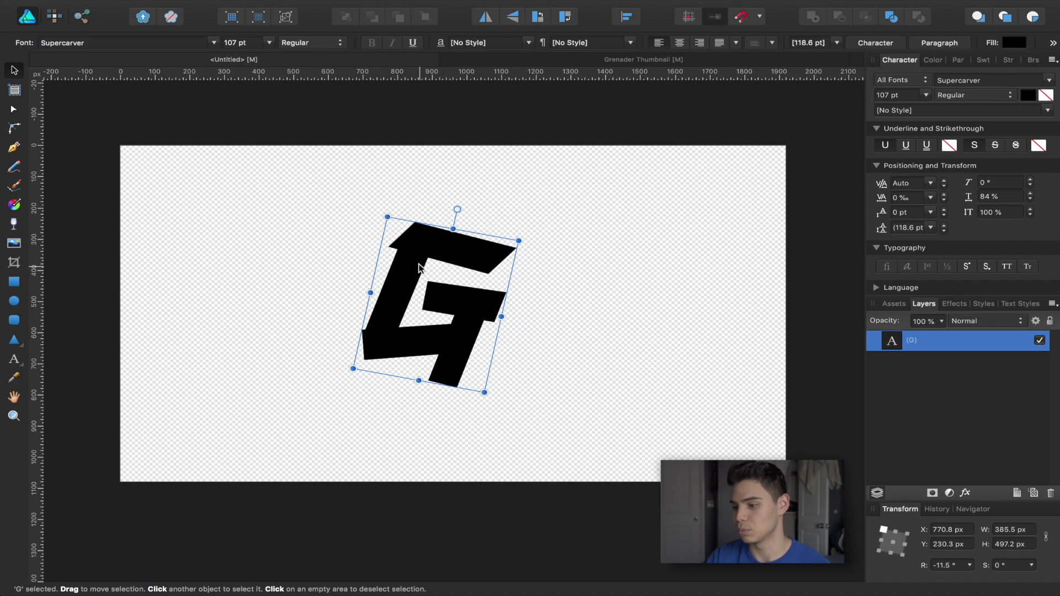
pyautogui.moveTo(389, 219); pyautogui.dragTo(263, 215)
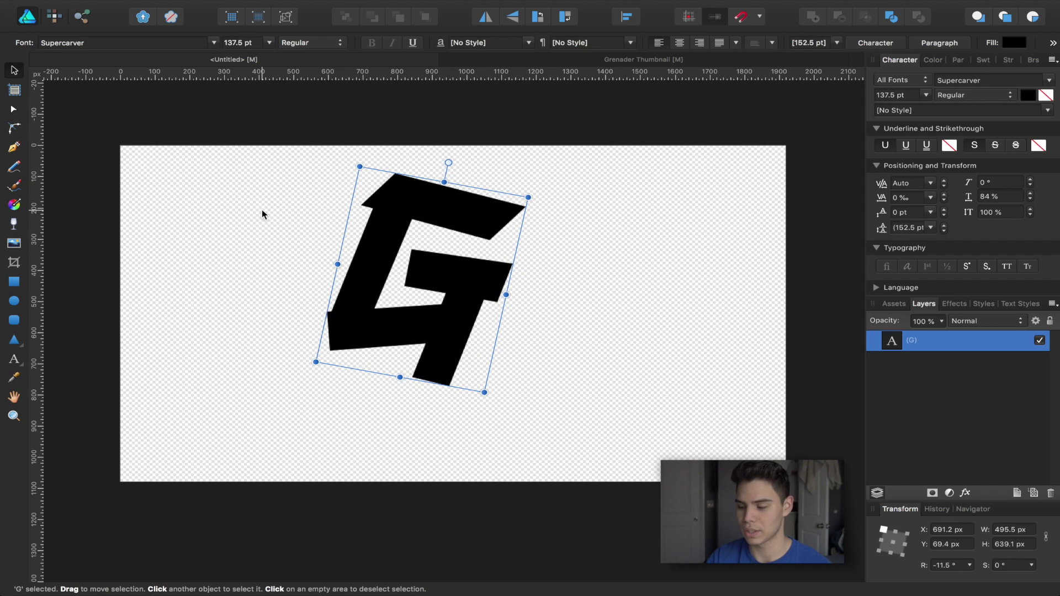
pyautogui.moveTo(424, 234); pyautogui.dragTo(299, 280)
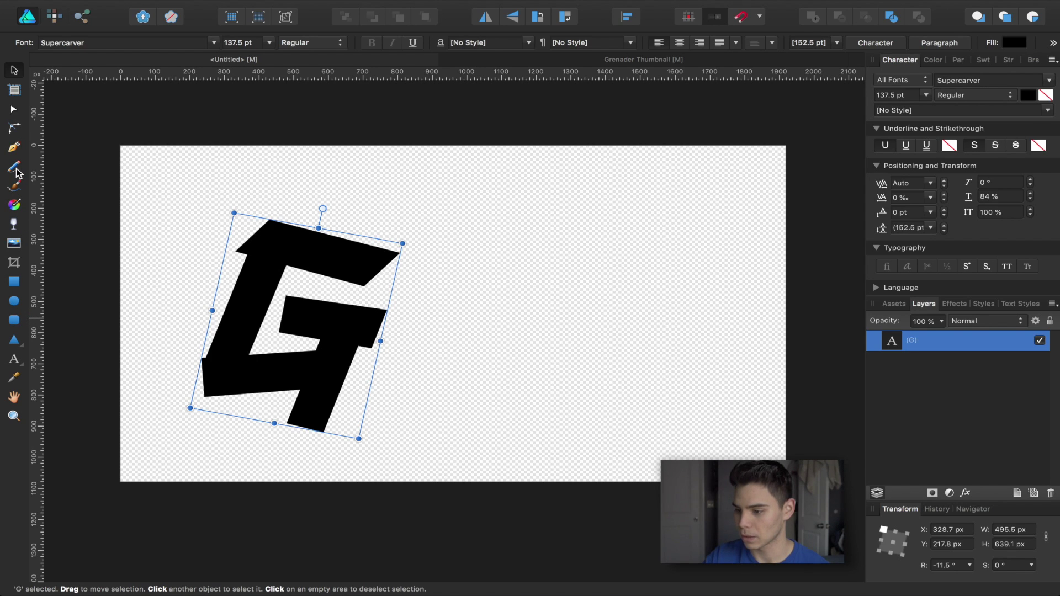
# Draw a closed four-node pen shape right of the G and curve its edges
pyautogui.press('p')
pyautogui.click(485, 218)
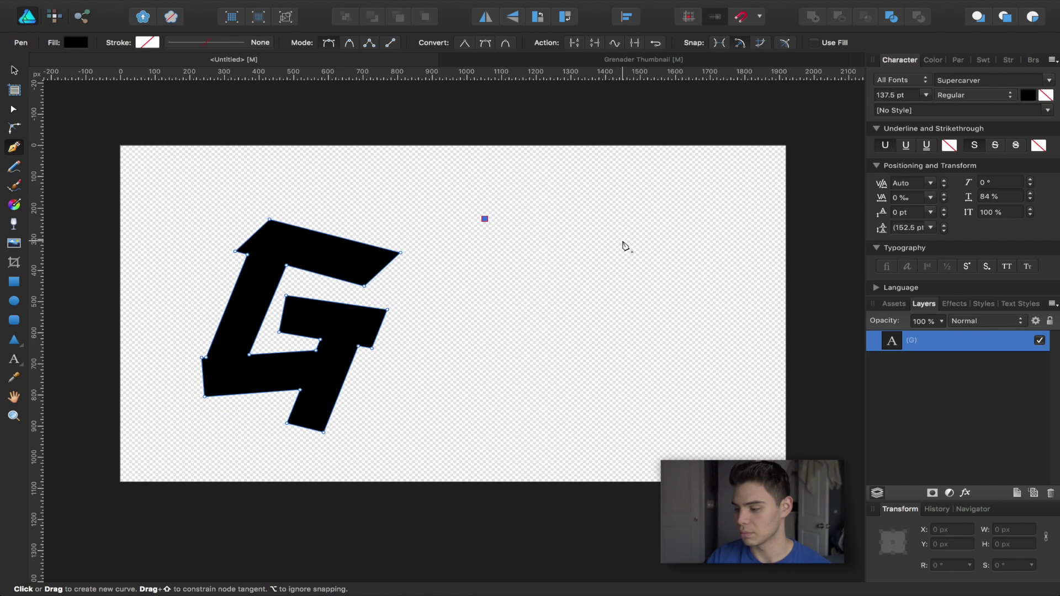
pyautogui.click(622, 240)
pyautogui.click(620, 301)
pyautogui.click(516, 278)
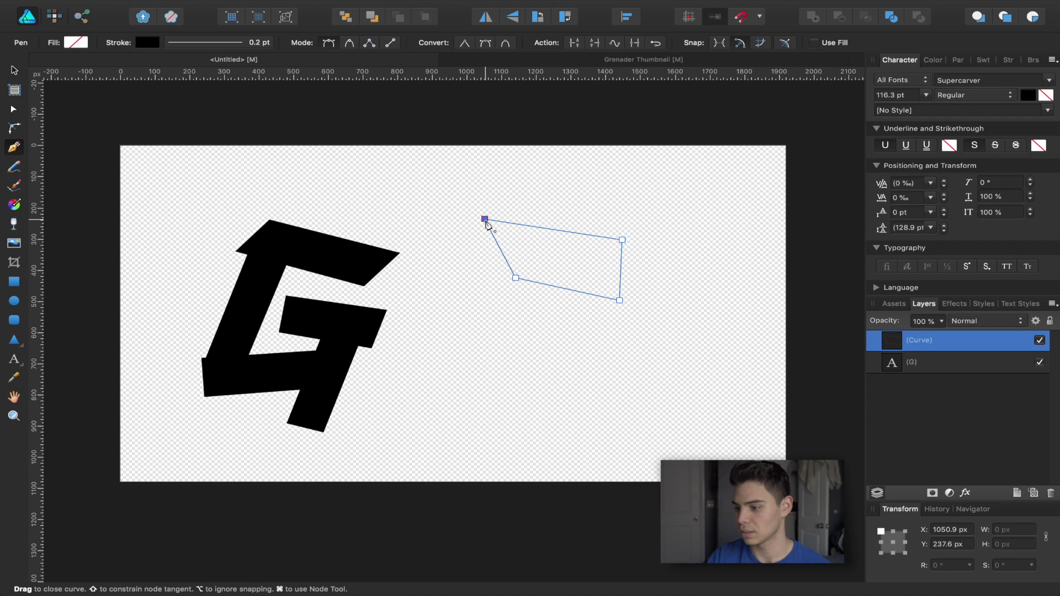
pyautogui.click(485, 220)
pyautogui.moveTo(515, 278); pyautogui.dragTo(553, 269)
# Start a second curved pen path and extend it up and down with curved nodes
pyautogui.moveTo(485, 219); pyautogui.dragTo(586, 176)
pyautogui.moveTo(623, 240); pyautogui.dragTo(663, 183)
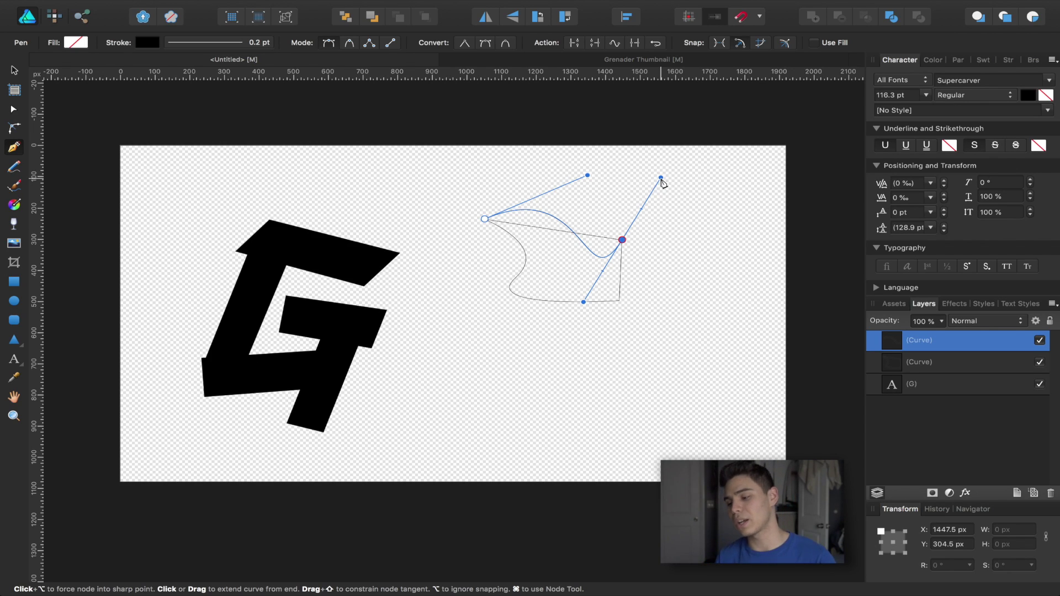
pyautogui.moveTo(661, 178); pyautogui.dragTo(662, 231)
pyautogui.moveTo(681, 289); pyautogui.dragTo(626, 381)
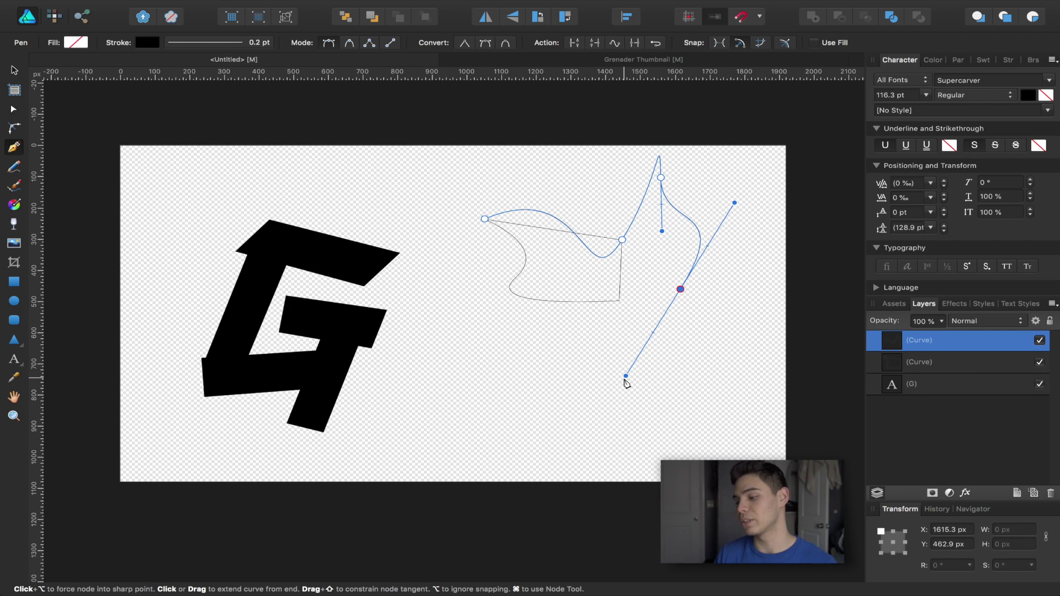